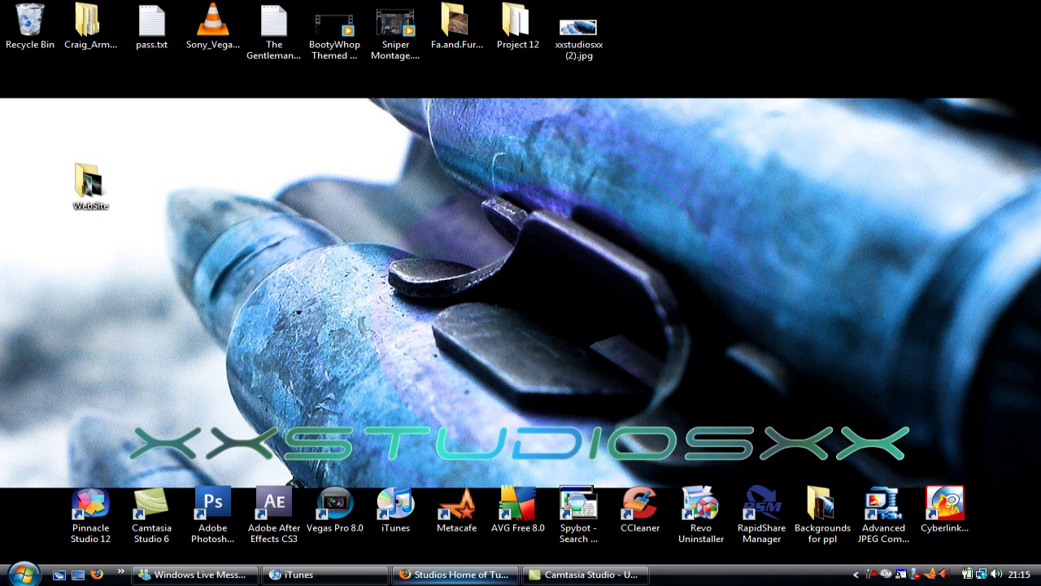
Restore the Firefox window showing the Studios Home of Tutorials backgrounds page from the taskbar
mouse_move(455, 574)
click(478, 550)
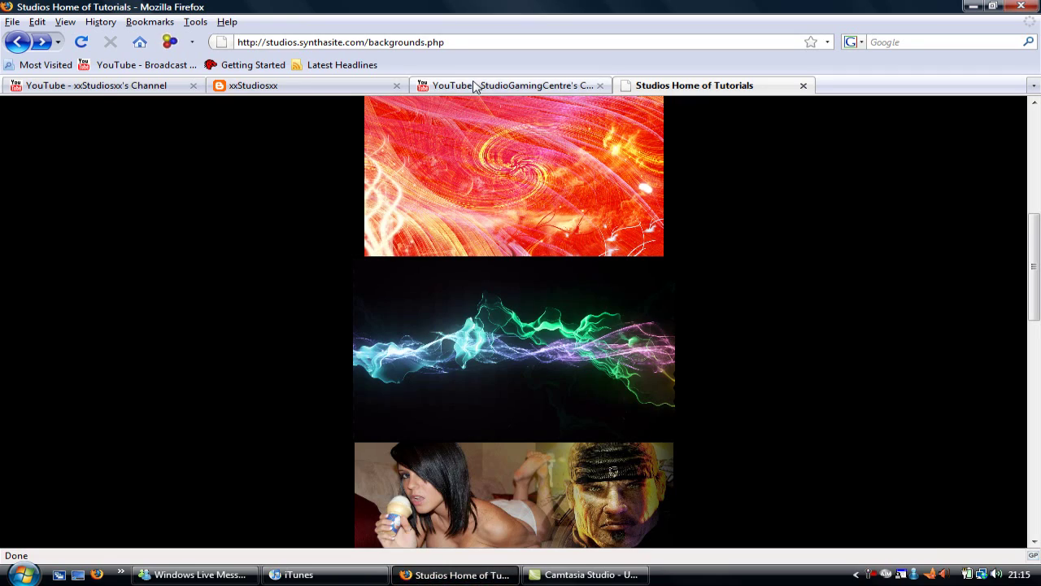
Browse the StudioGamingCentre YouTube channel, then switch to xxStudiosxx's channel tab
click(448, 85)
scroll(370, 261, up, 2)
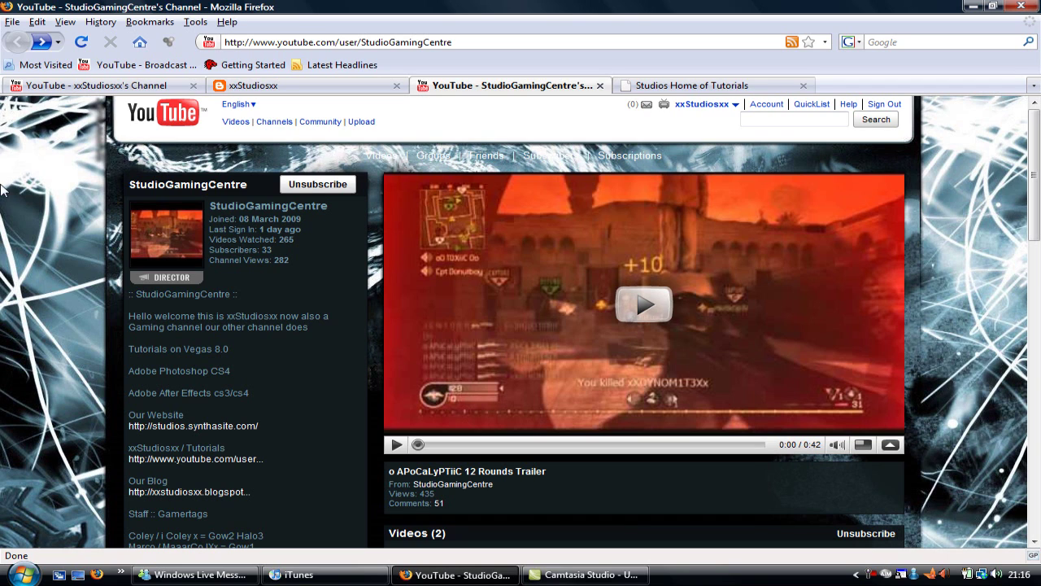
click(118, 85)
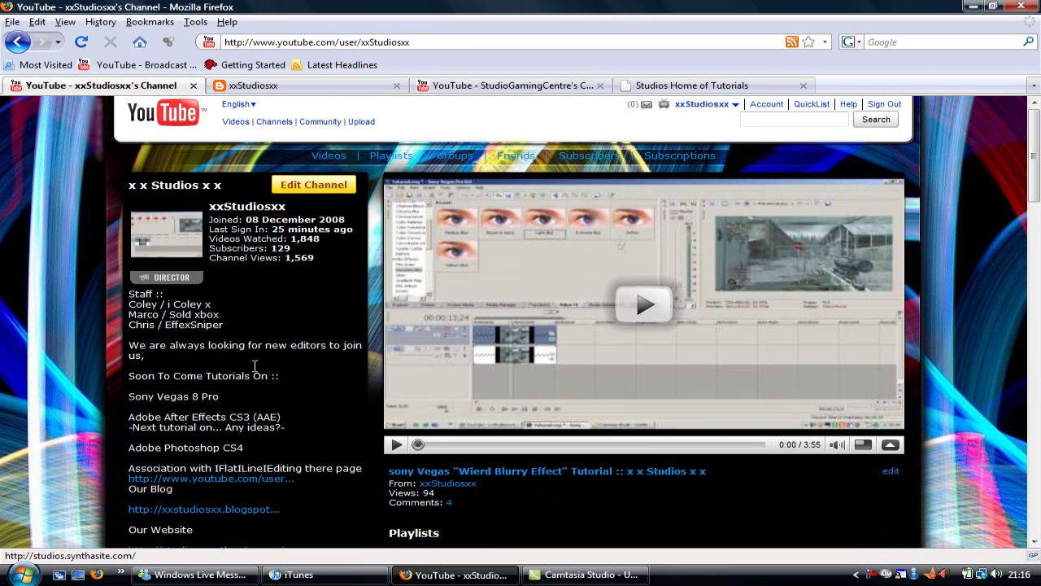
scroll(244, 377, down, 1)
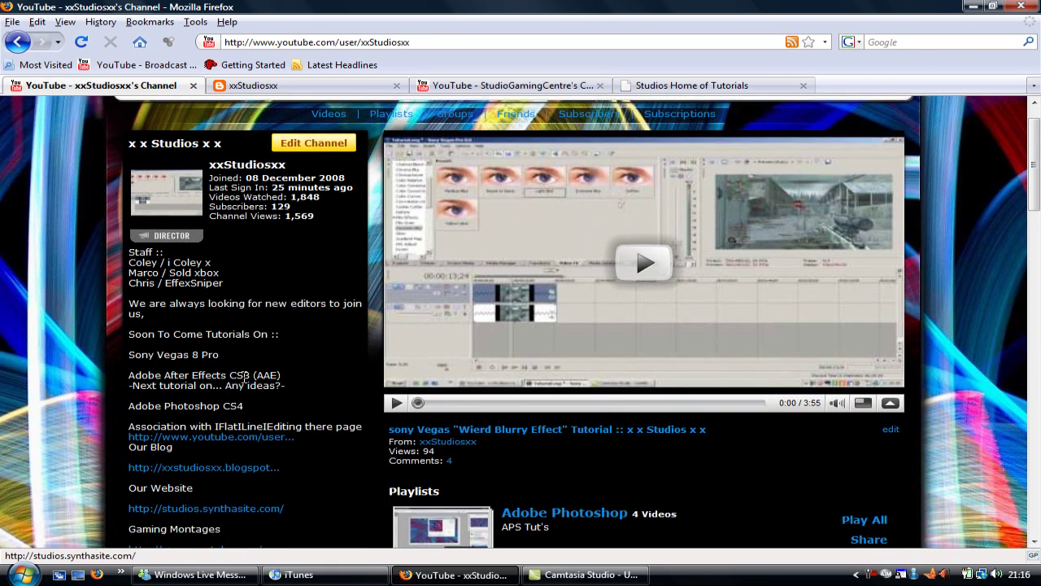
scroll(345, 373, up, 1)
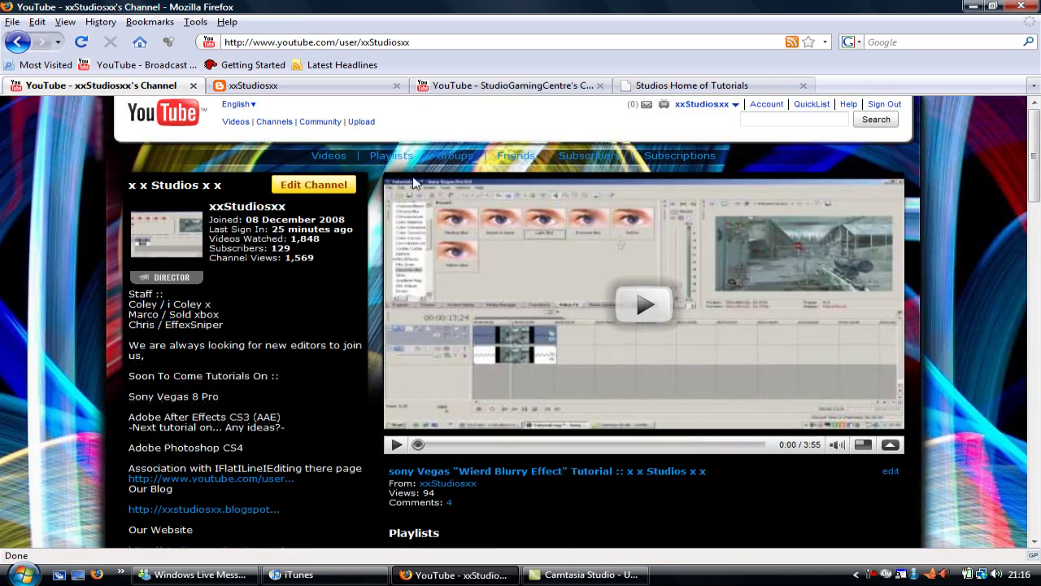
Browse the xxStudiosxx Blogger blog down to its archive and posts
click(360, 91)
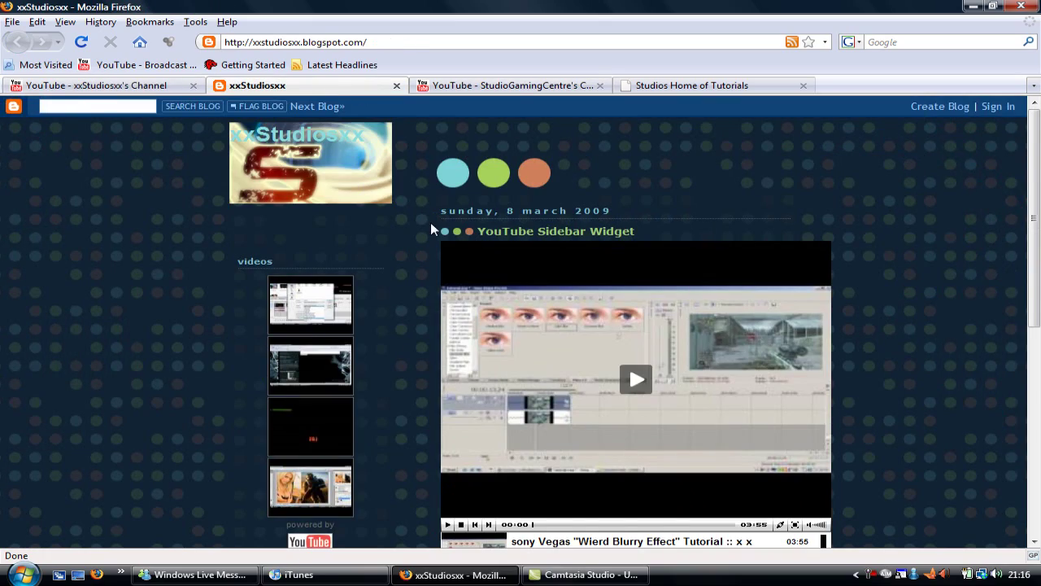
scroll(430, 222, down, 6)
scroll(430, 222, down, 3)
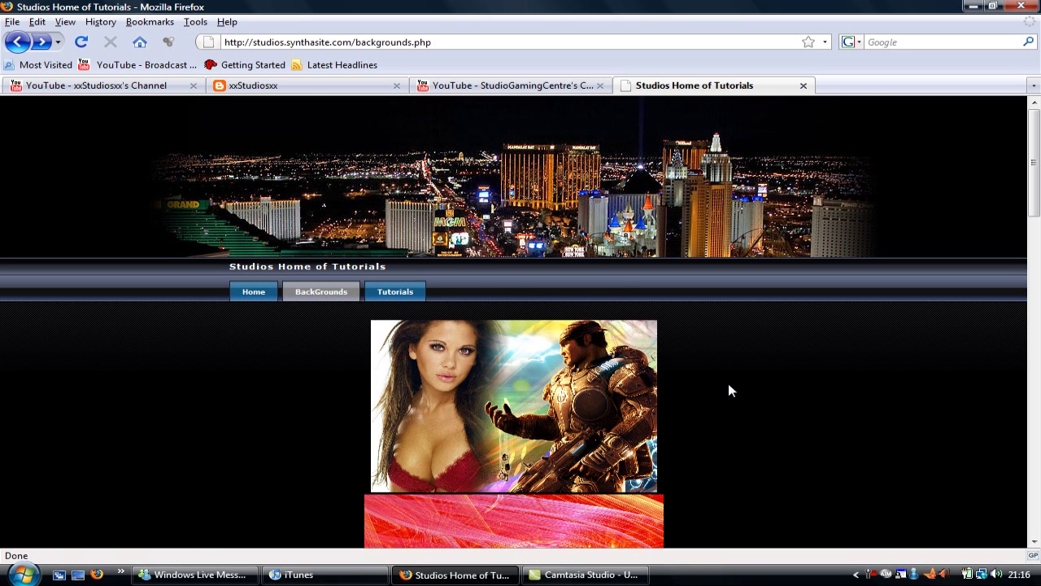
scroll(728, 383, down, 3)
scroll(728, 391, down, 1)
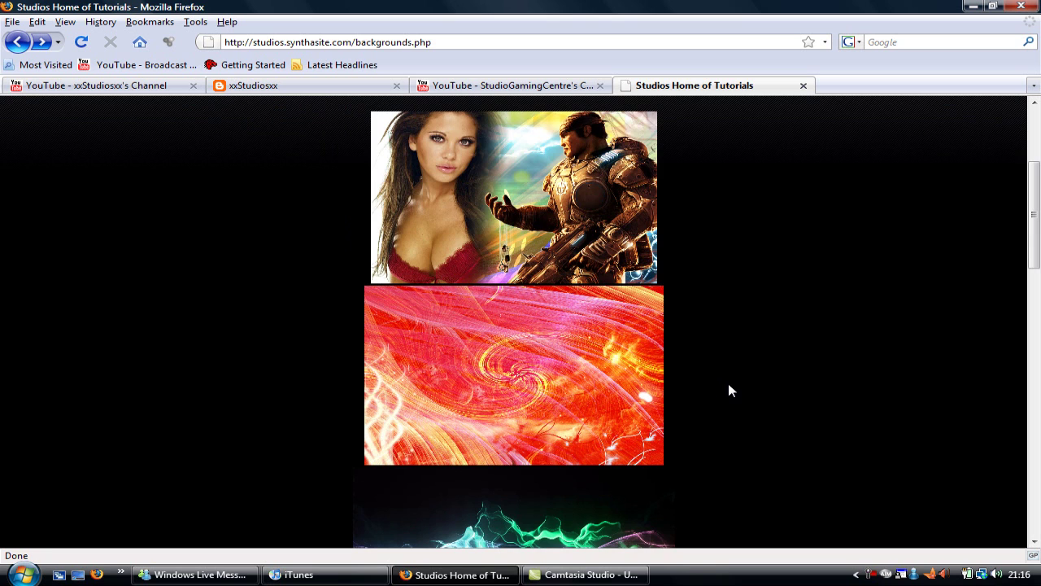
scroll(729, 390, down, 4)
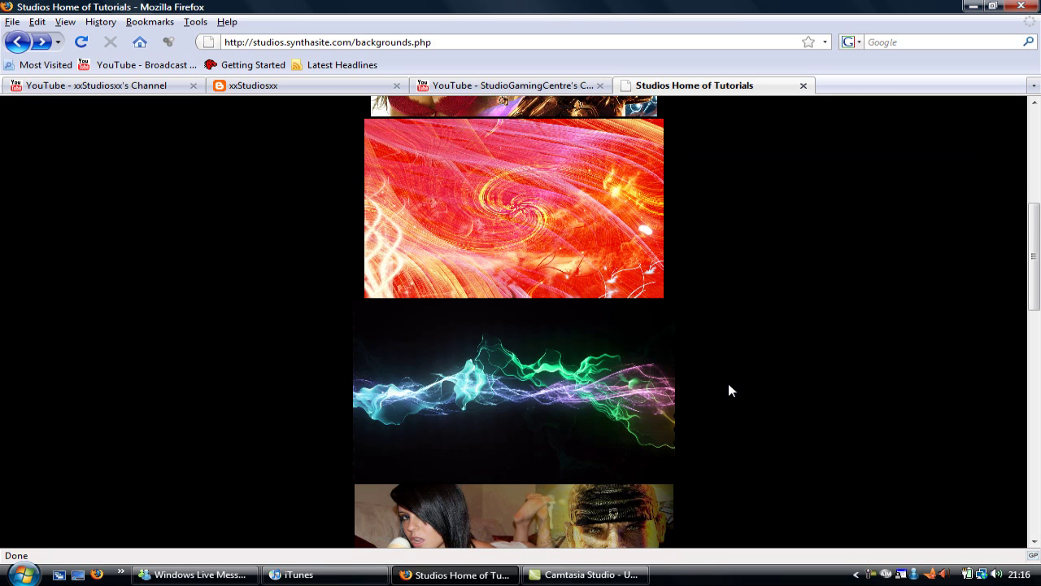
scroll(728, 390, down, 3)
scroll(728, 390, down, 3)
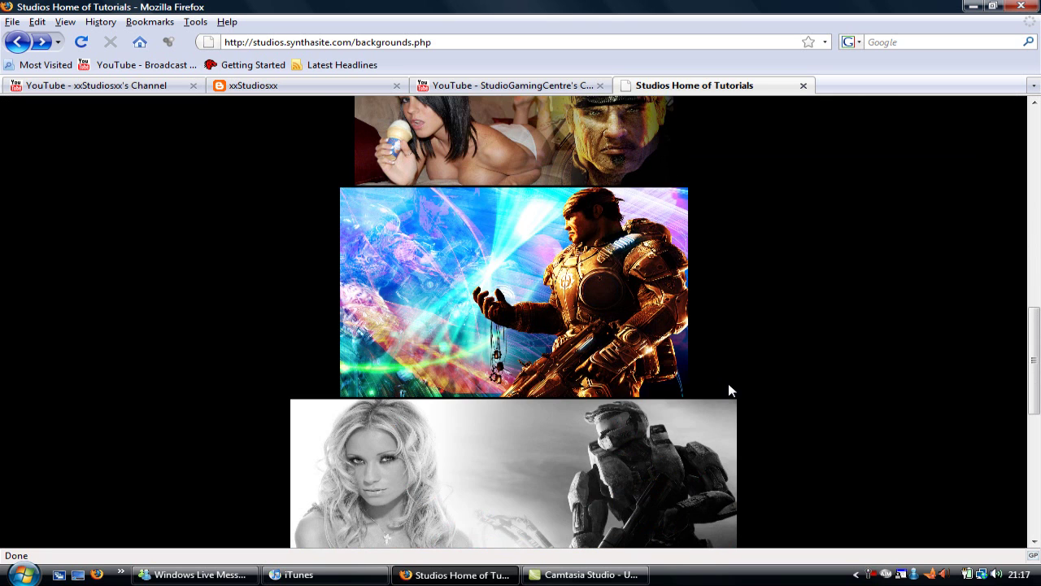
Open the Gears of War wallpaper full size and save it to the desktop as liokk.jpg
right_click(494, 281)
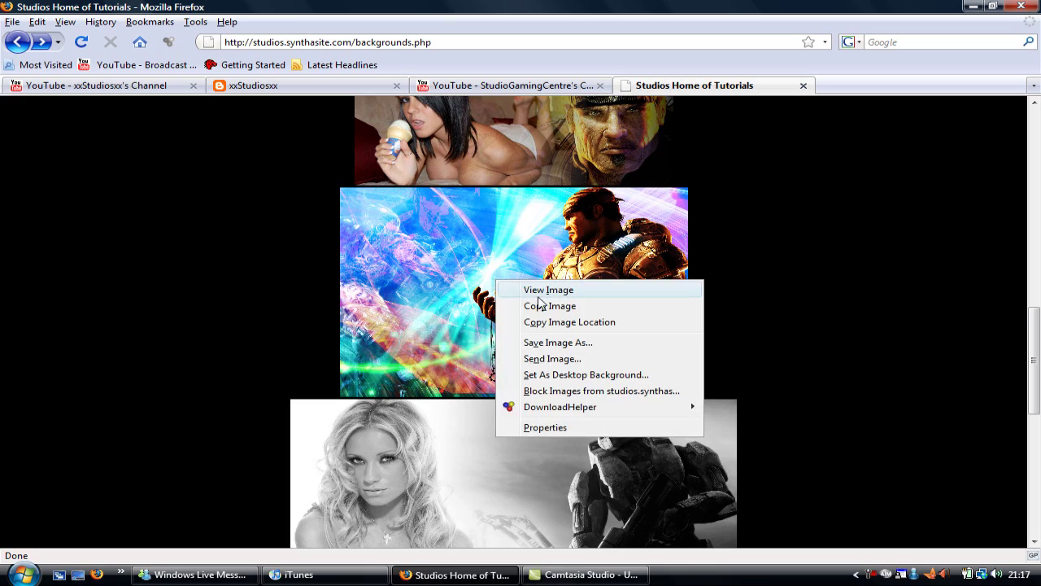
click(539, 289)
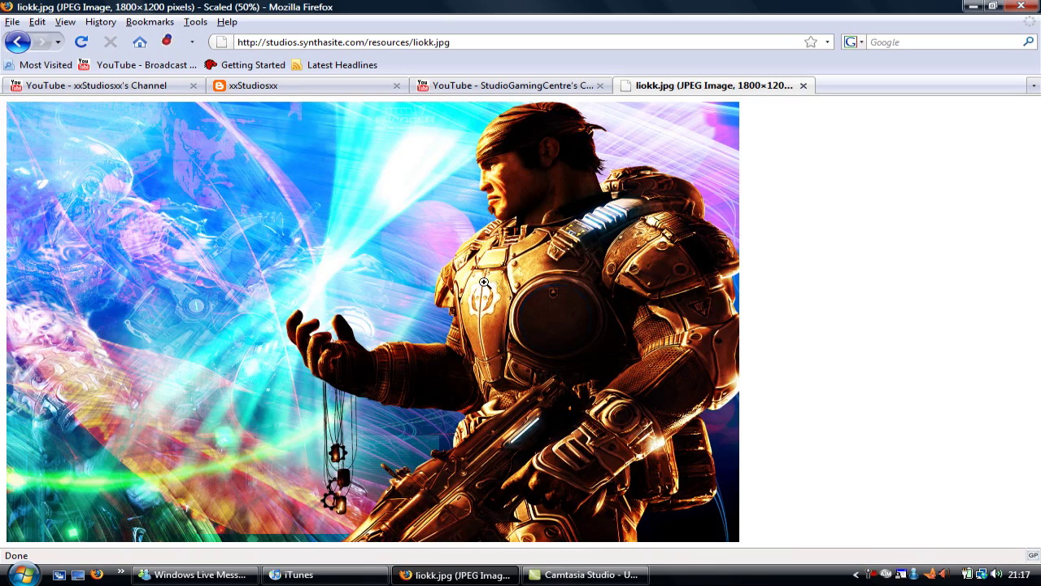
click(487, 275)
right_click(486, 254)
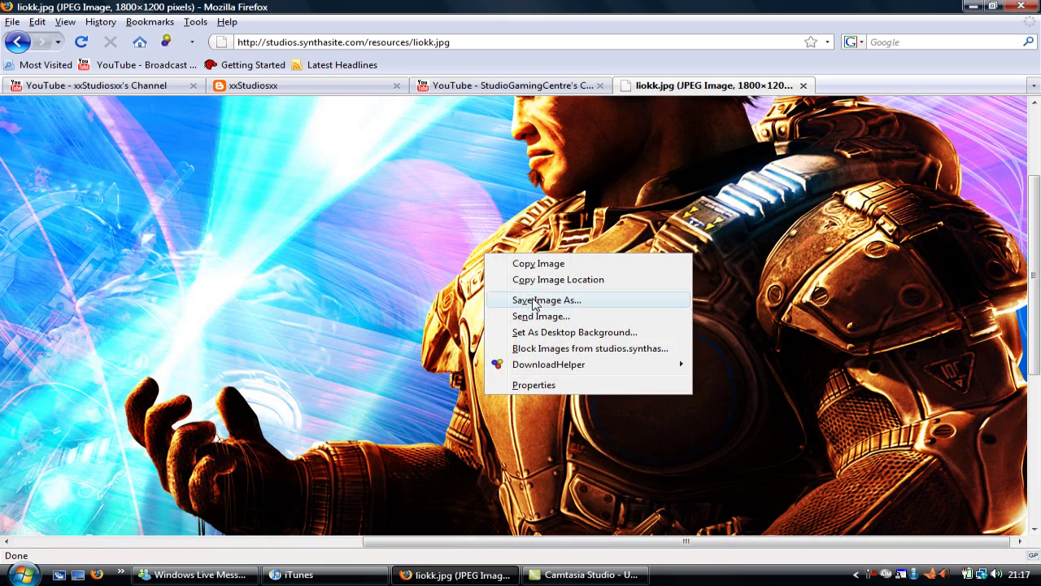
click(534, 300)
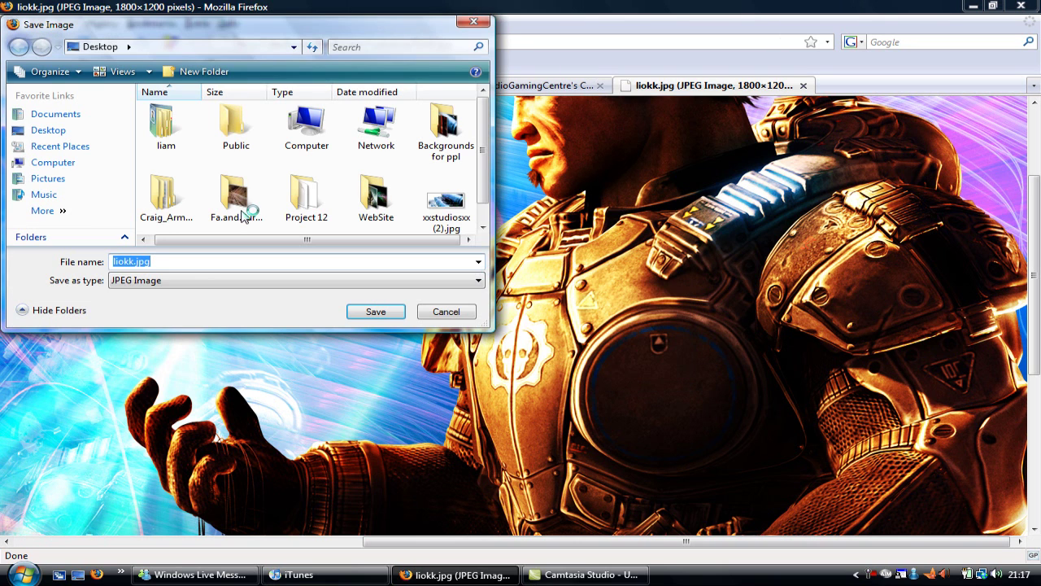
click(381, 318)
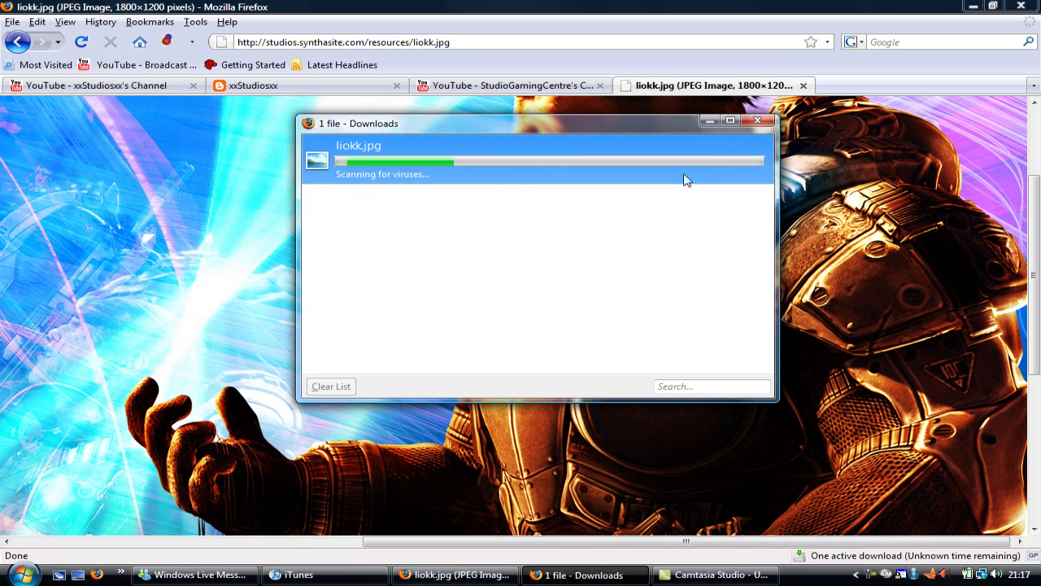
click(705, 118)
Make liokk.jpg the desktop background, then bring Firefox back up
click(486, 577)
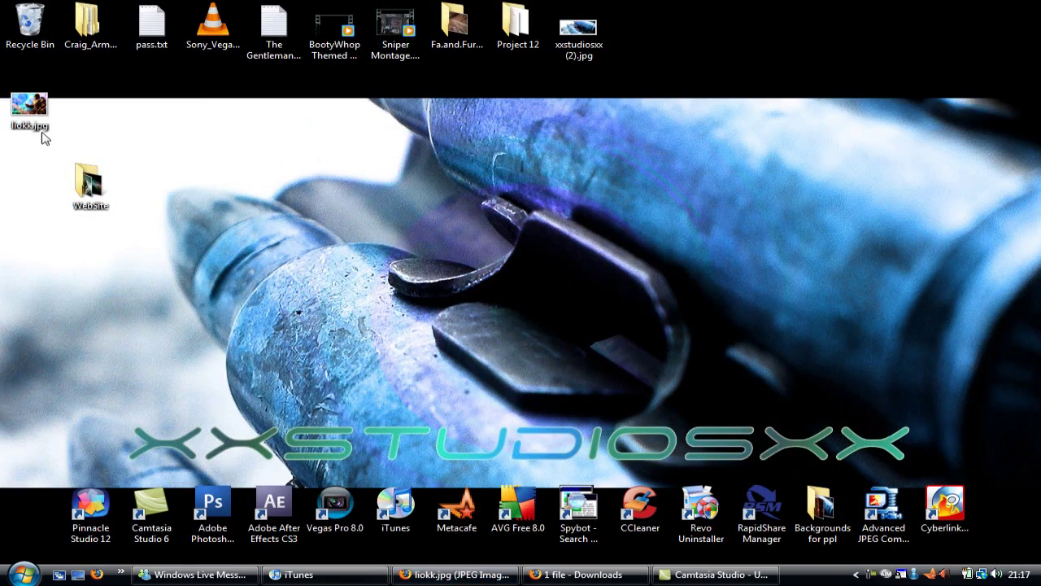
right_click(28, 122)
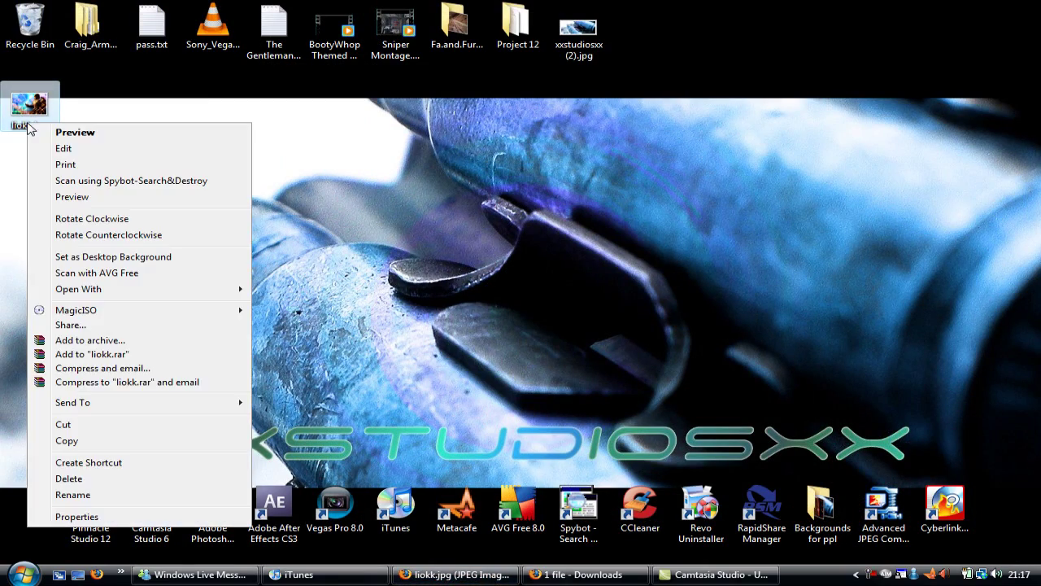
click(99, 259)
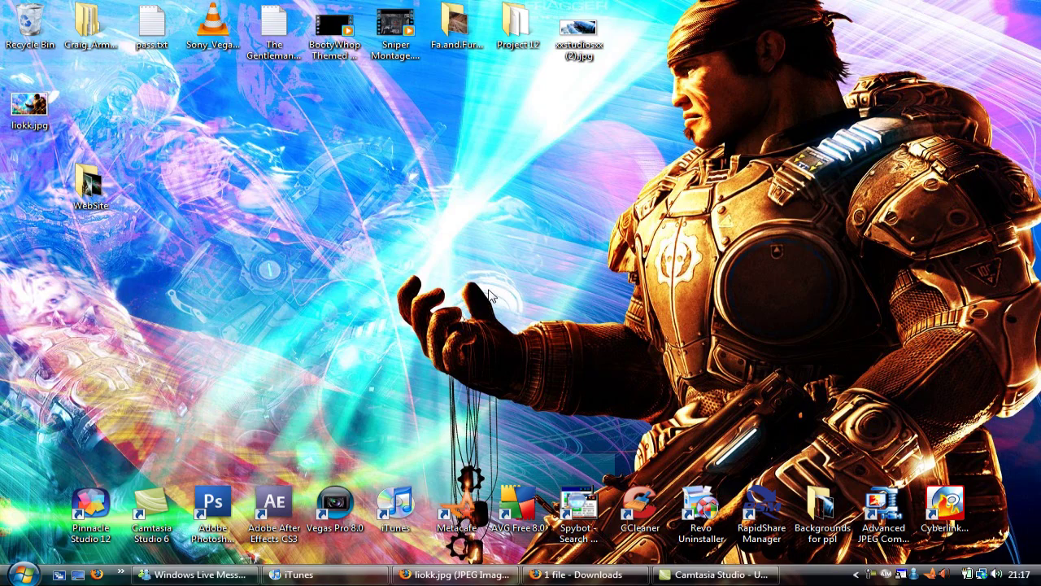
mouse_move(456, 574)
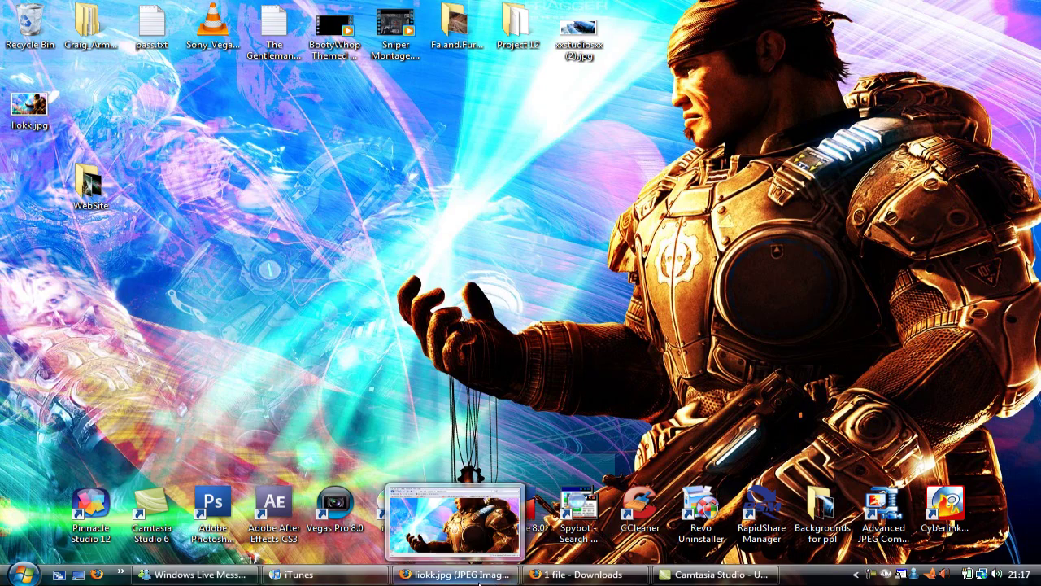
click(479, 580)
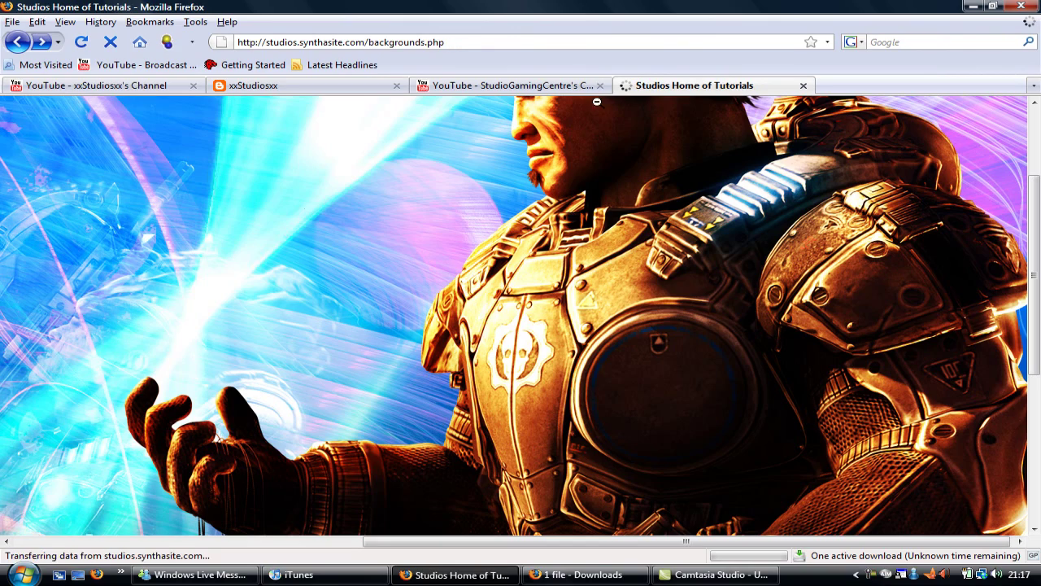
scroll(623, 264, down, 4)
scroll(701, 309, down, 5)
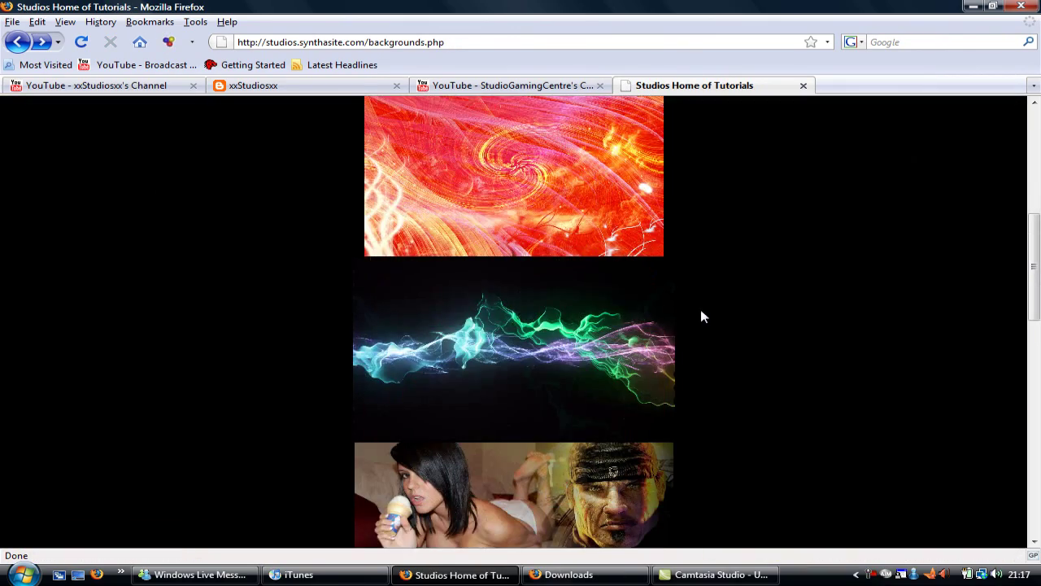
scroll(700, 310, down, 4)
scroll(508, 273, down, 2)
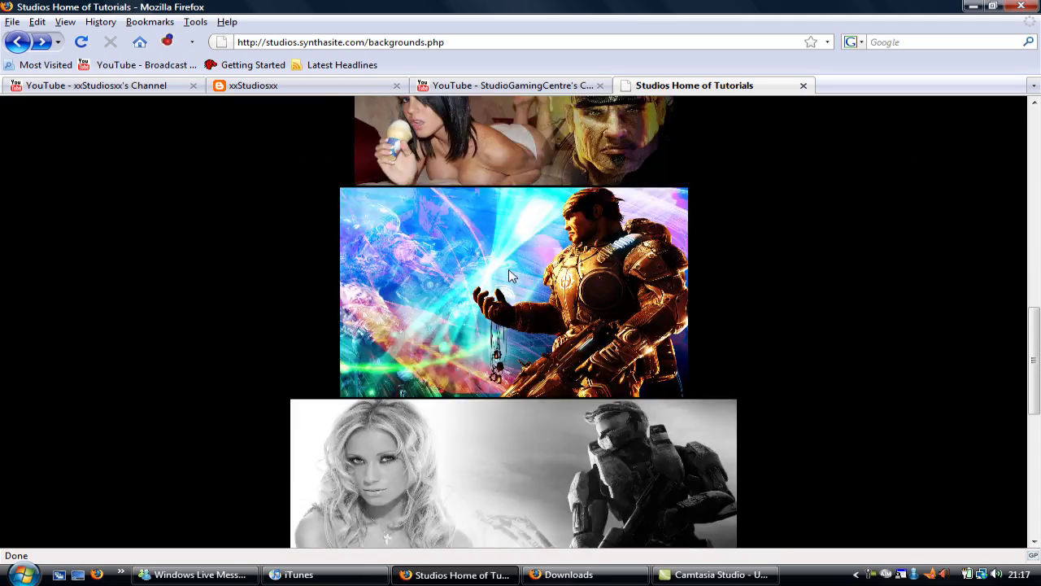
scroll(513, 274, down, 5)
scroll(526, 273, down, 3)
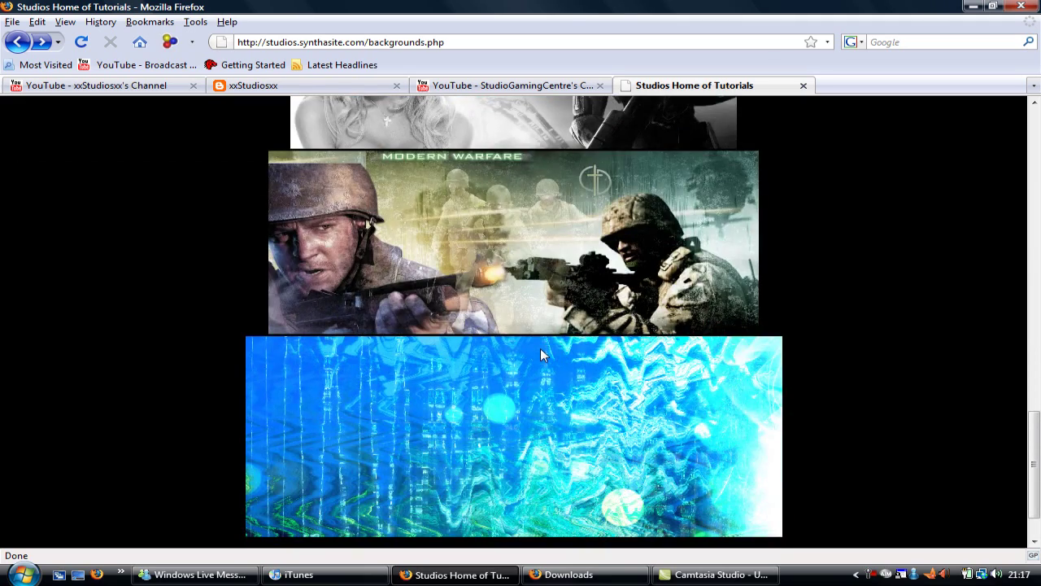
scroll(541, 349, up, 2)
Save the full-size black-and-white Halo image 'blackndwhite effects.jpg' to the desktop, then minimize Firefox
right_click(543, 184)
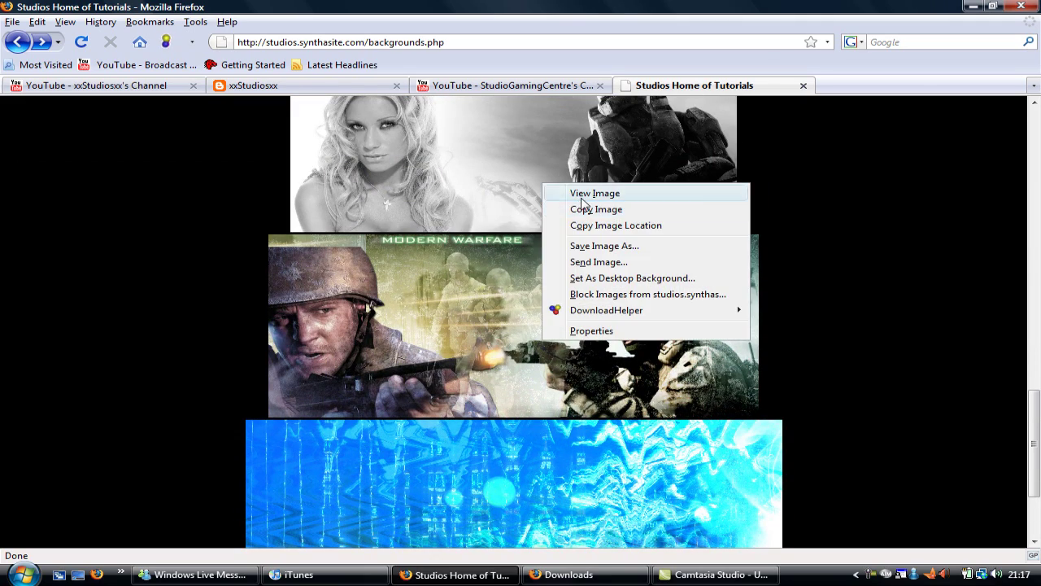
click(581, 194)
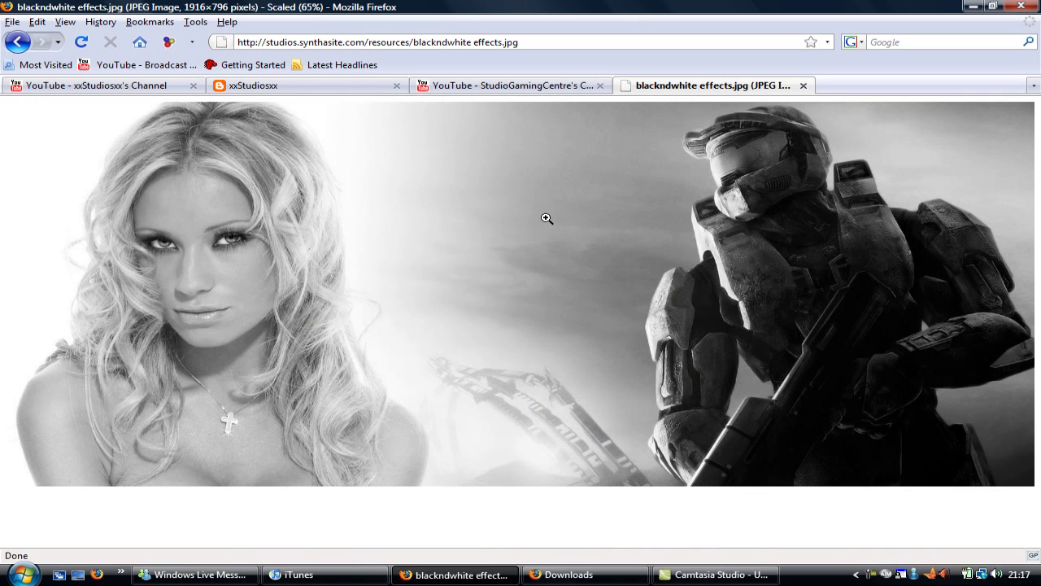
right_click(548, 220)
click(605, 267)
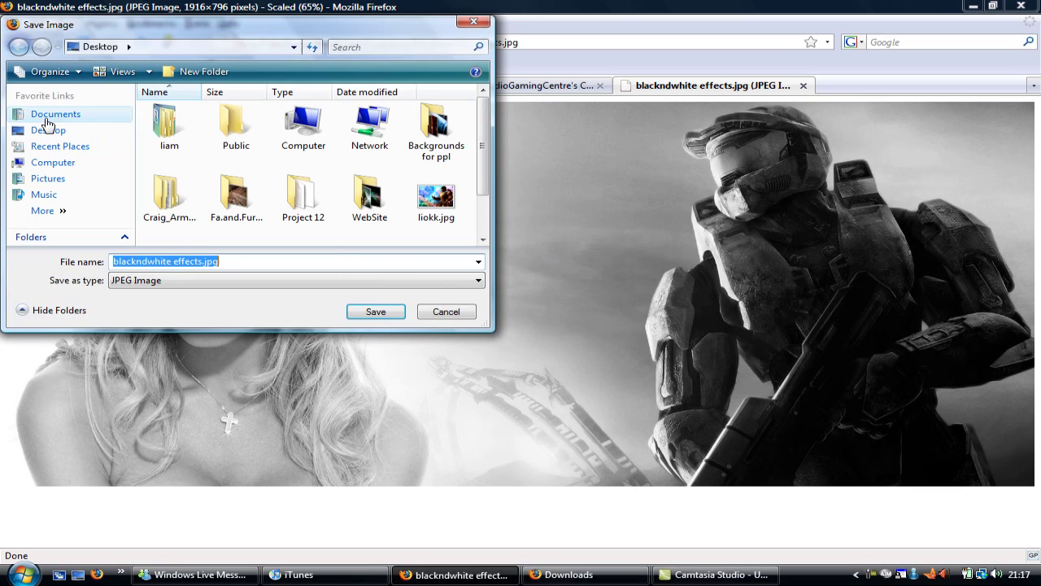
click(376, 311)
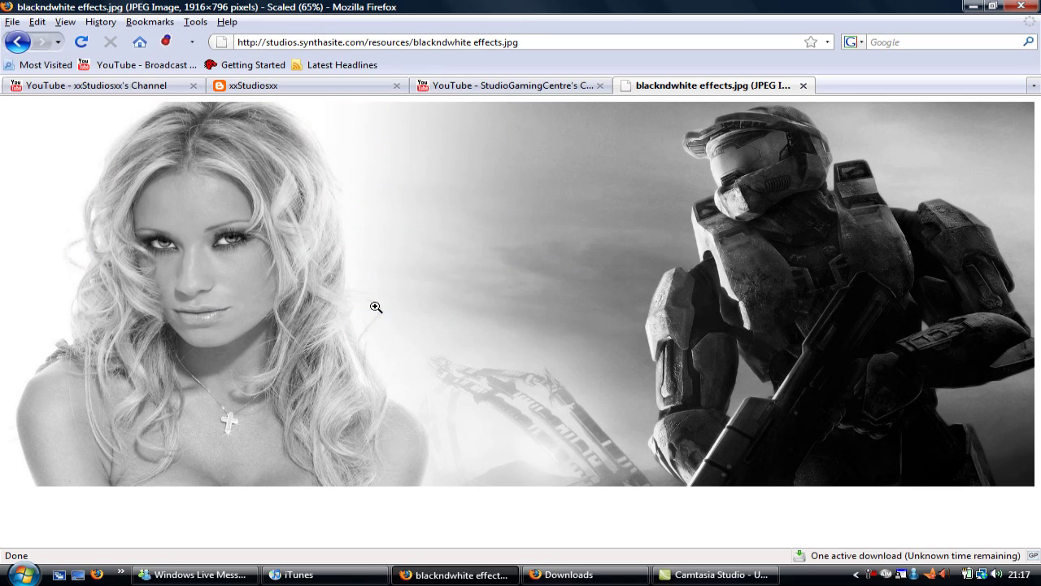
click(455, 575)
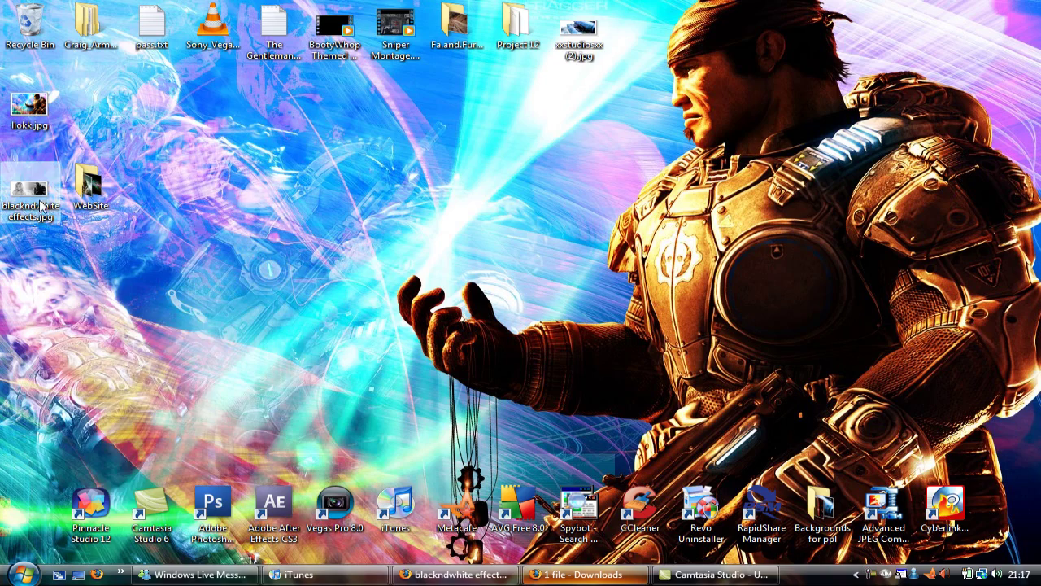
Make 'blackndwhite effects.jpg' the desktop background, then show the downloads list and return to Firefox
right_click(39, 200)
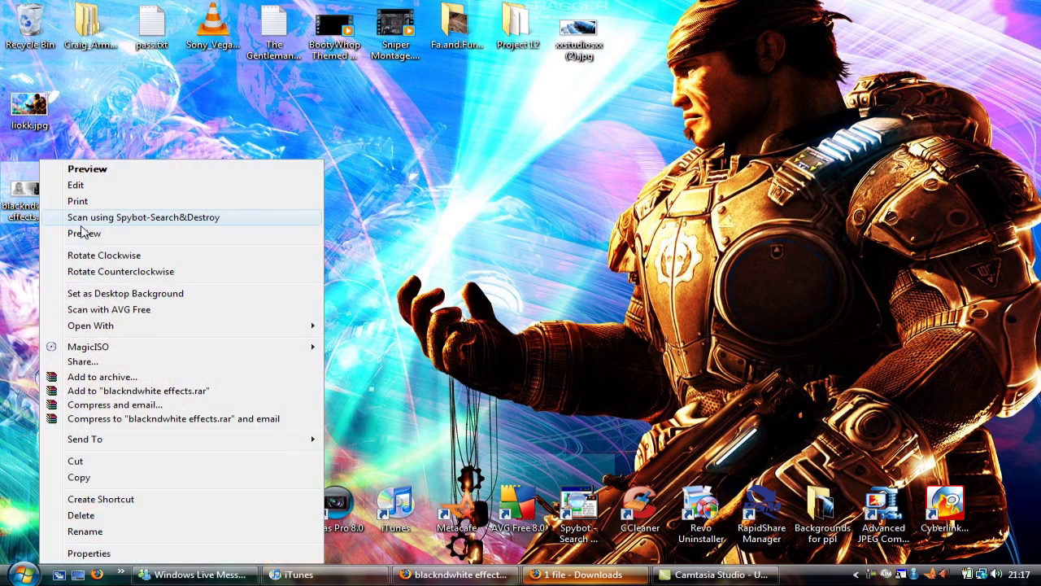
click(142, 293)
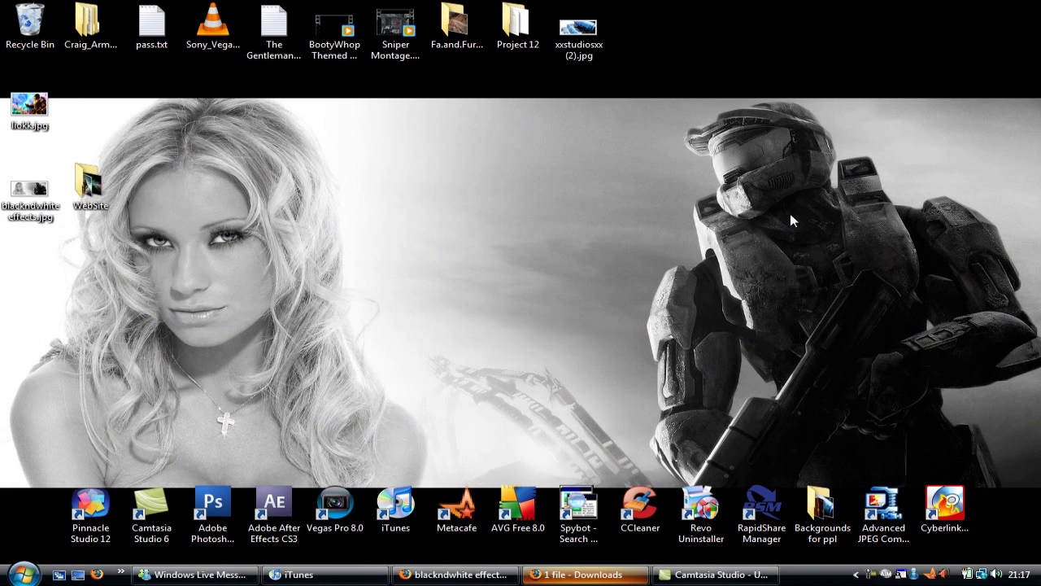
click(619, 576)
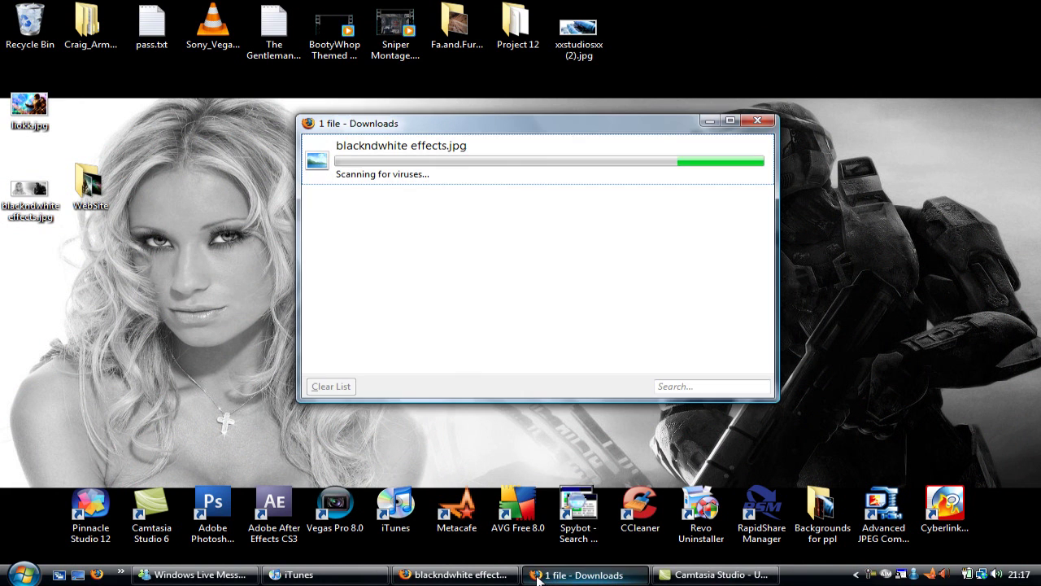
click(471, 579)
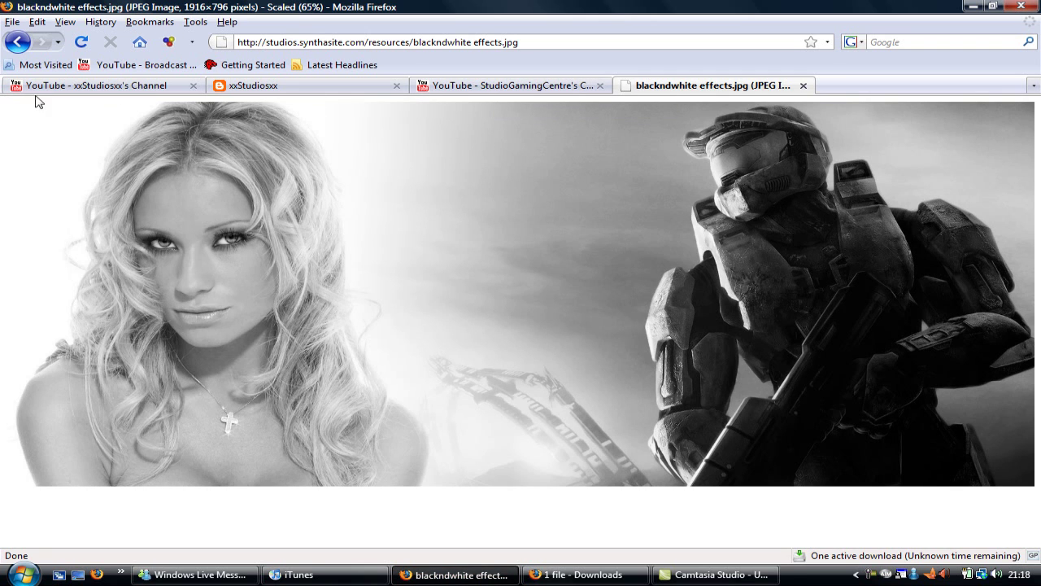
Go back to backgrounds.php, then switch to the YouTube StudioGamingCentre tab
click(22, 42)
mouse_move(455, 574)
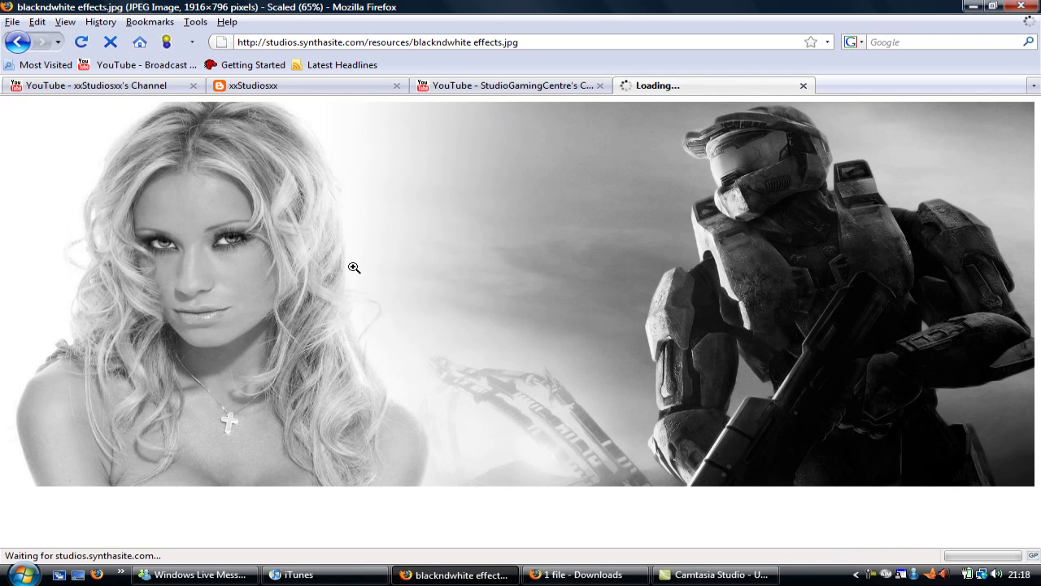
click(491, 580)
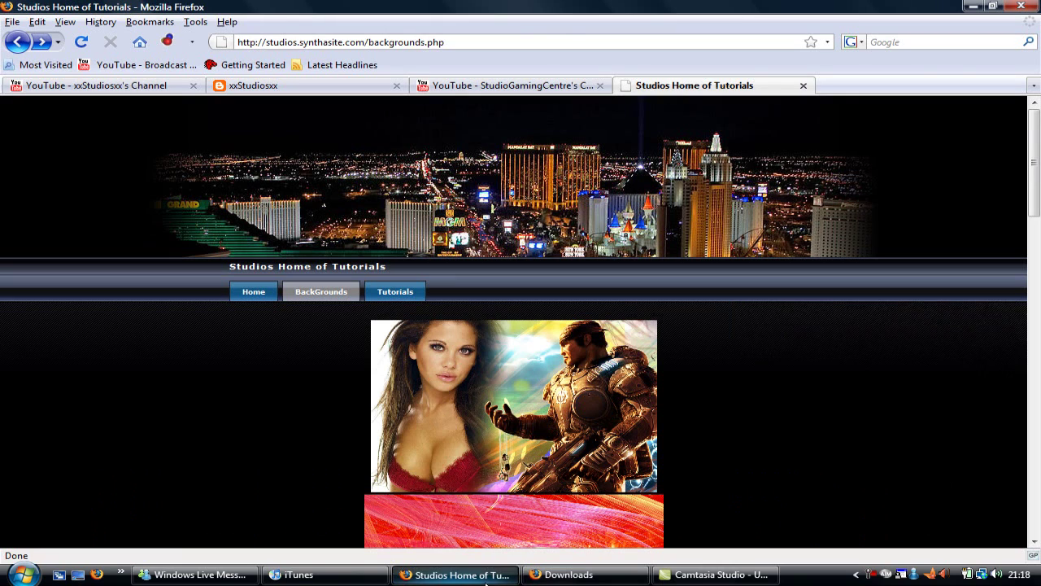
click(506, 84)
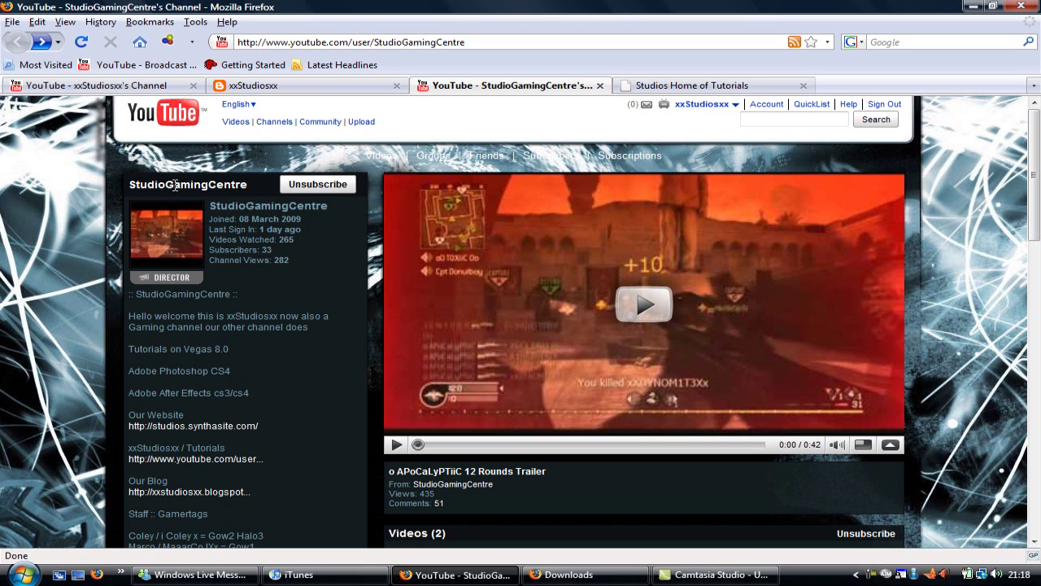
scroll(320, 334, down, 2)
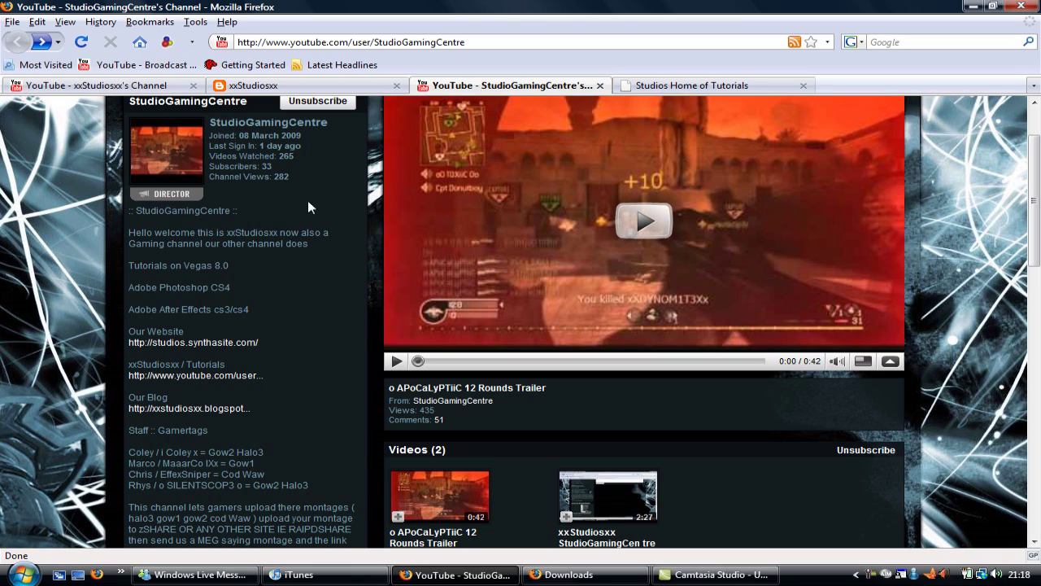
Scroll the StudioGamingCentre channel, then switch to the xxStudiosxx's Channel tab
click(138, 88)
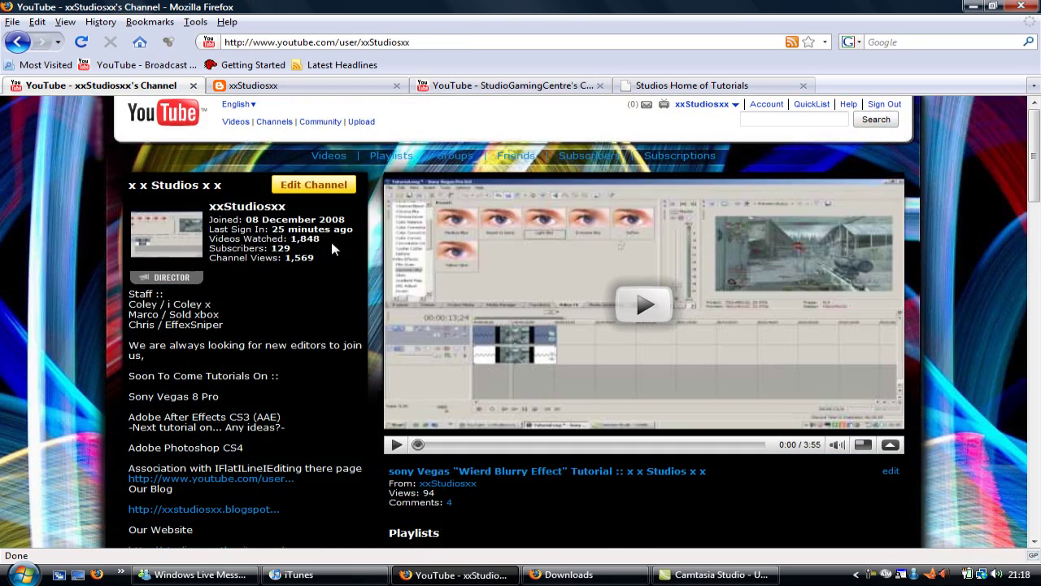
scroll(338, 309, down, 5)
scroll(339, 308, up, 5)
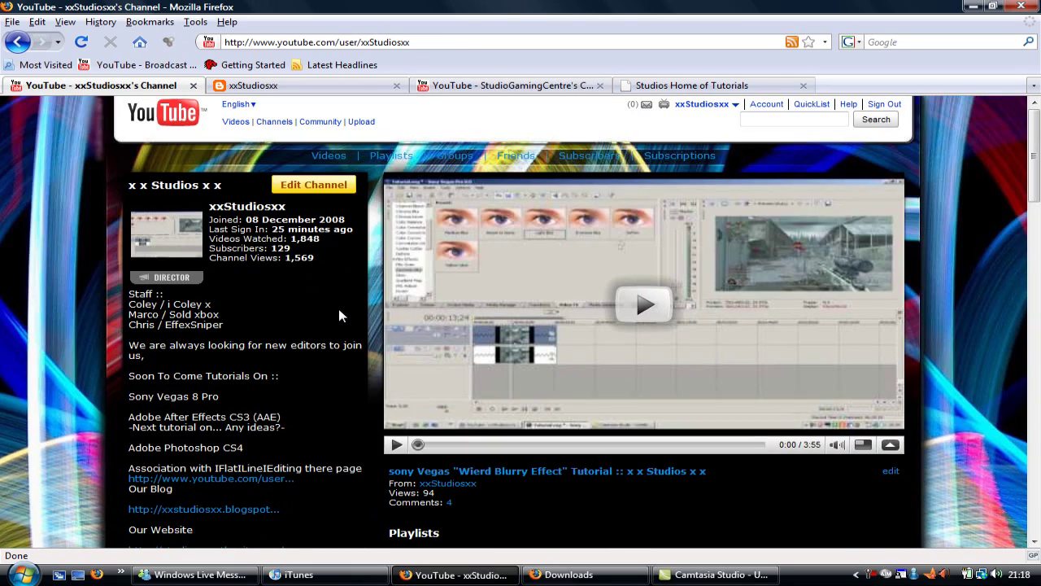